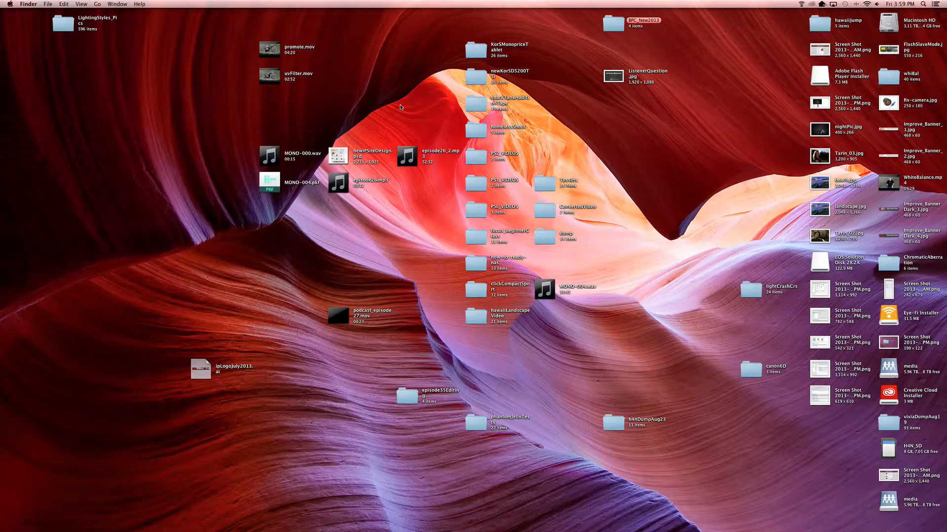
- Open Automator and create a new Folder Action document
key("super+space")
type("qu")
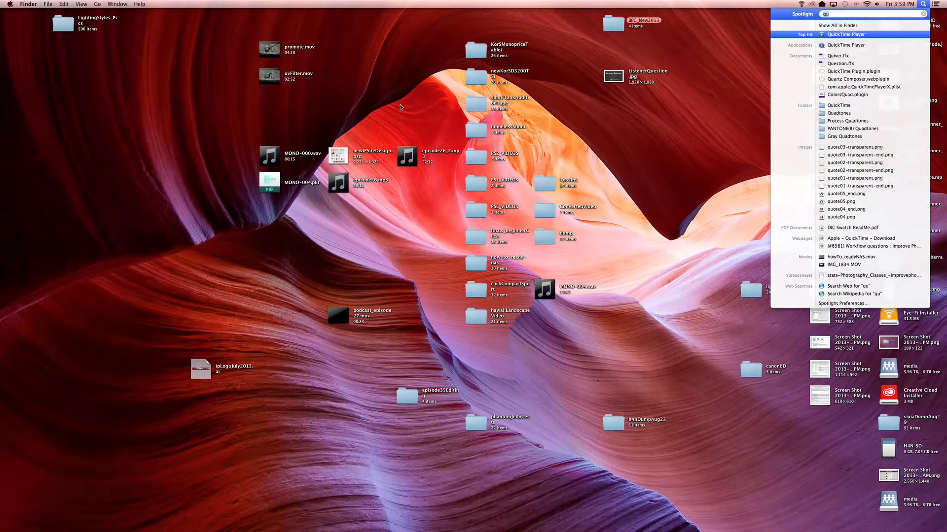
key("BackSpace")
key("BackSpace")
type("auto")
key("Return")
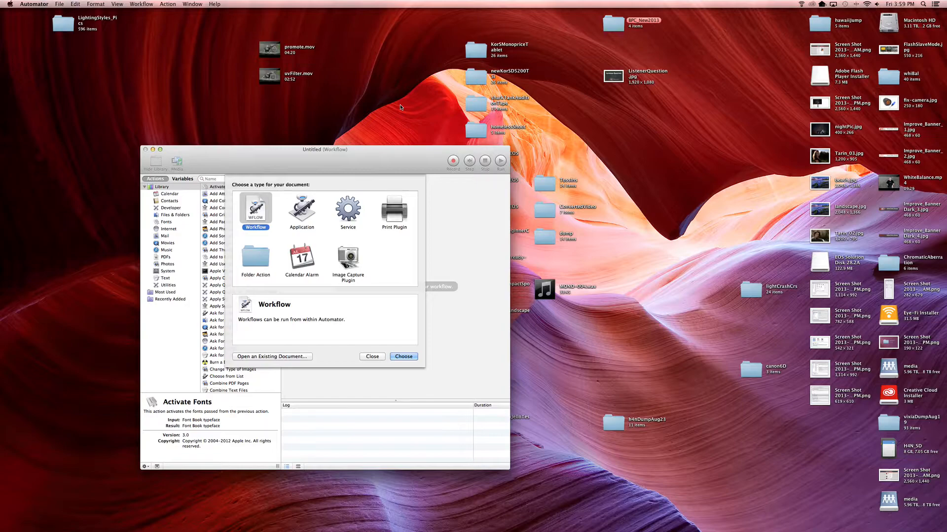
left_click_drag(339, 161, 384, 119)
double_click(300, 216)
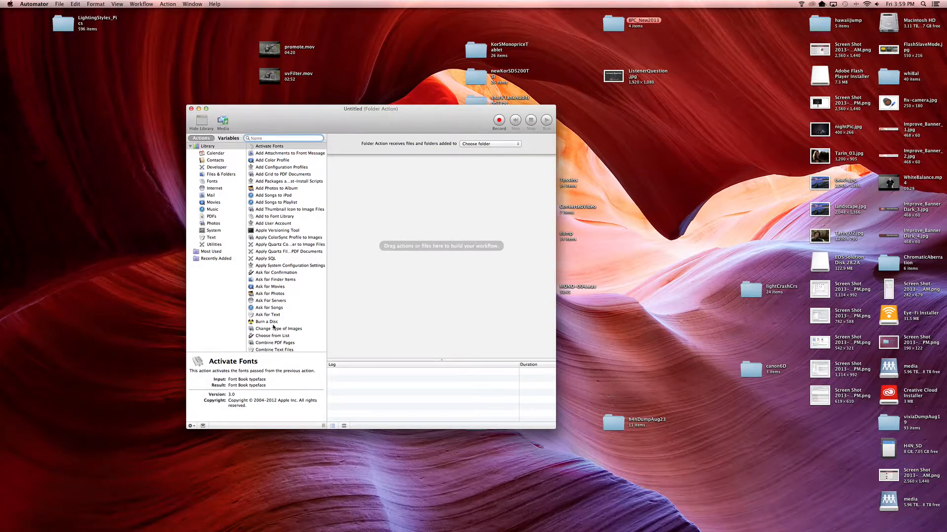
- Check the access setting for assistive devices in the system's Accessibility preferences, keep it enabled, and return to Automator
left_click(11, 5)
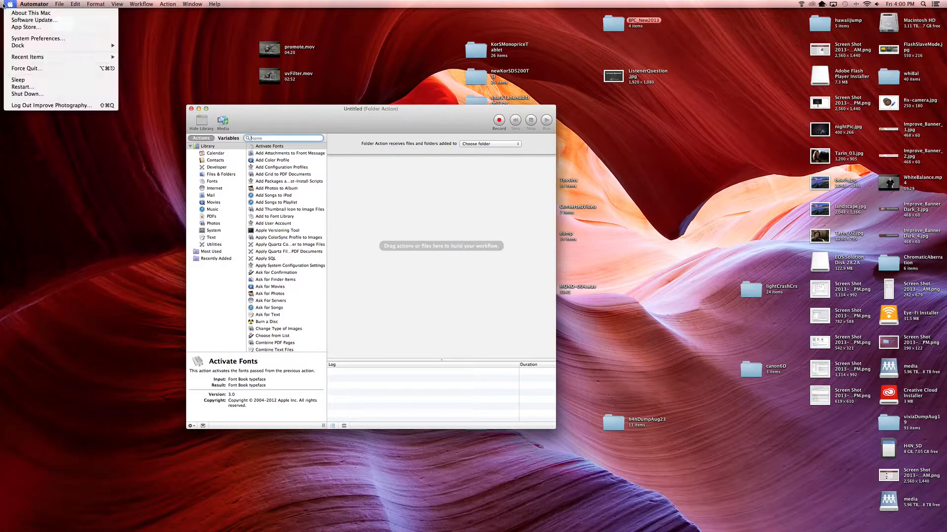
left_click(17, 38)
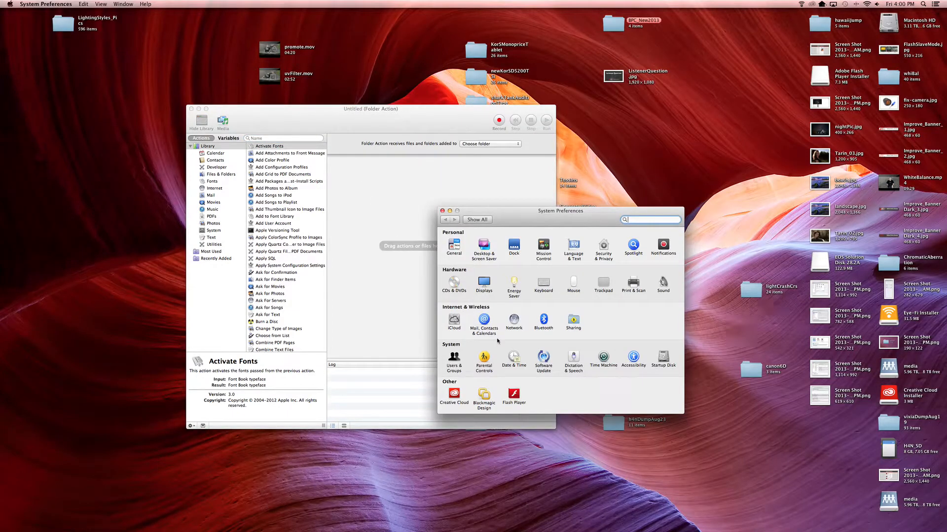
left_click(634, 359)
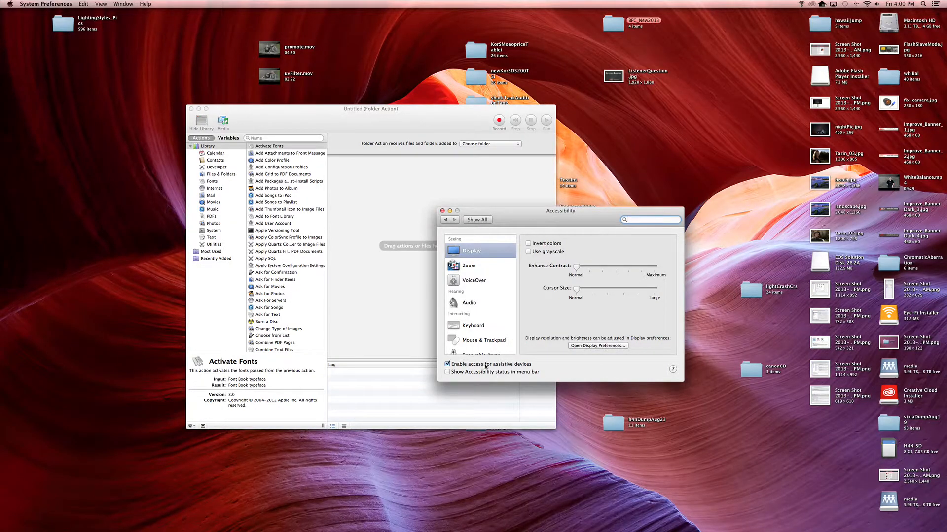
left_click(447, 365)
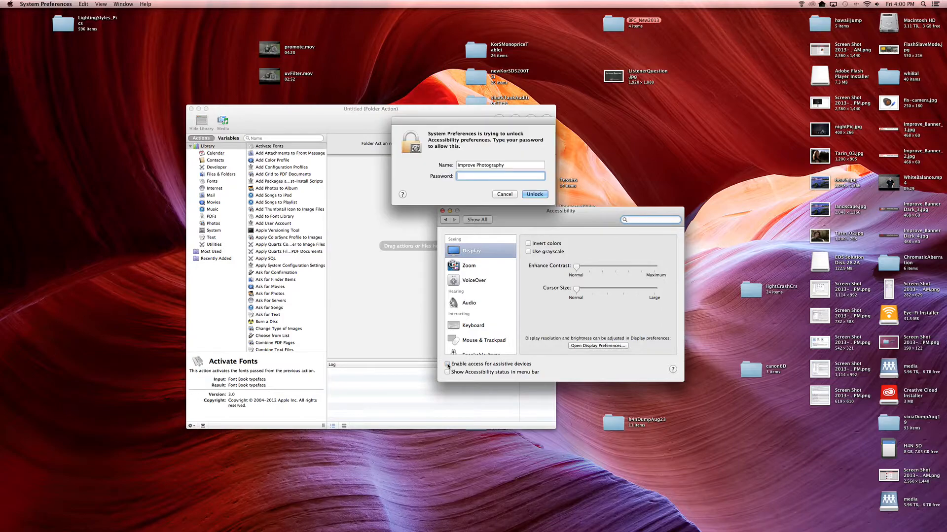
left_click(503, 195)
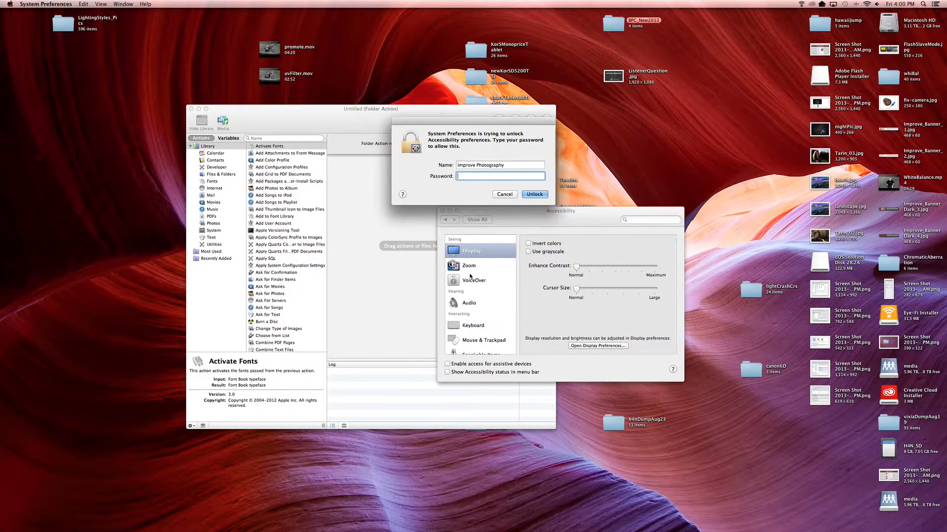
left_click(498, 195)
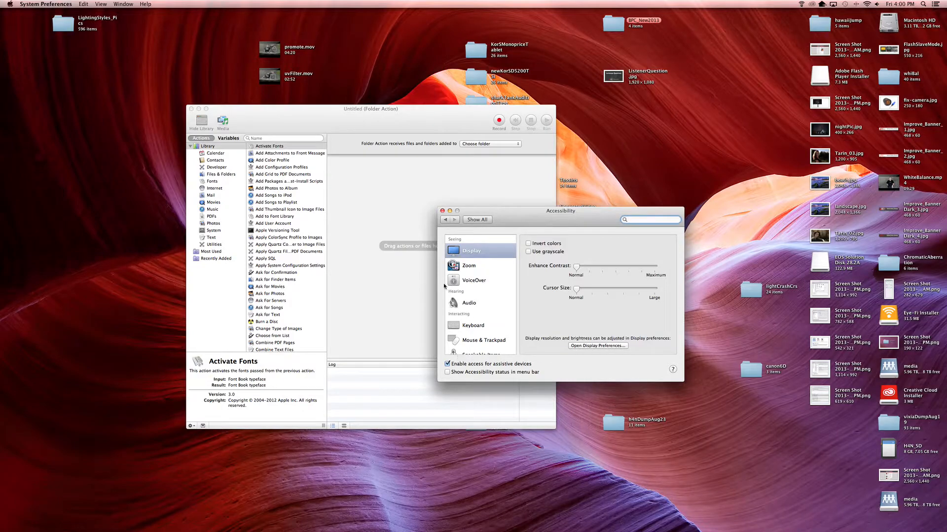
left_click(443, 211)
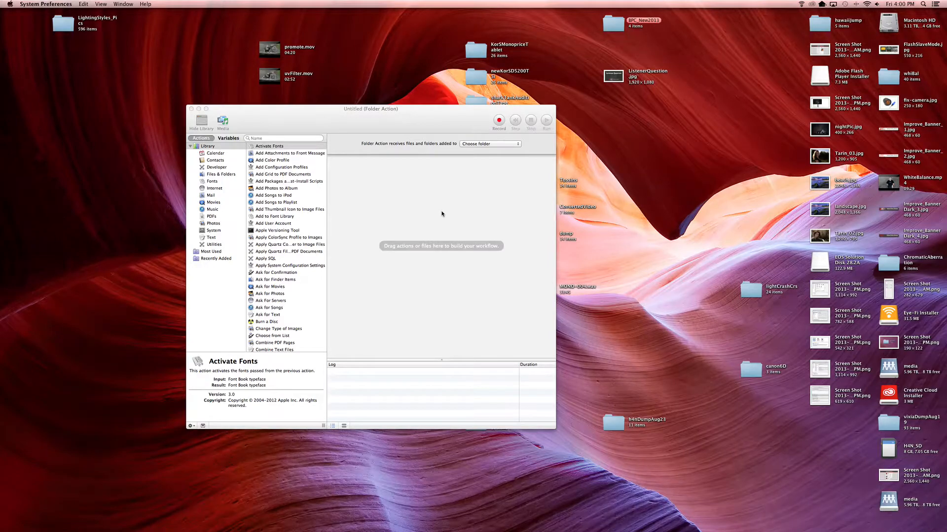
left_click(383, 193)
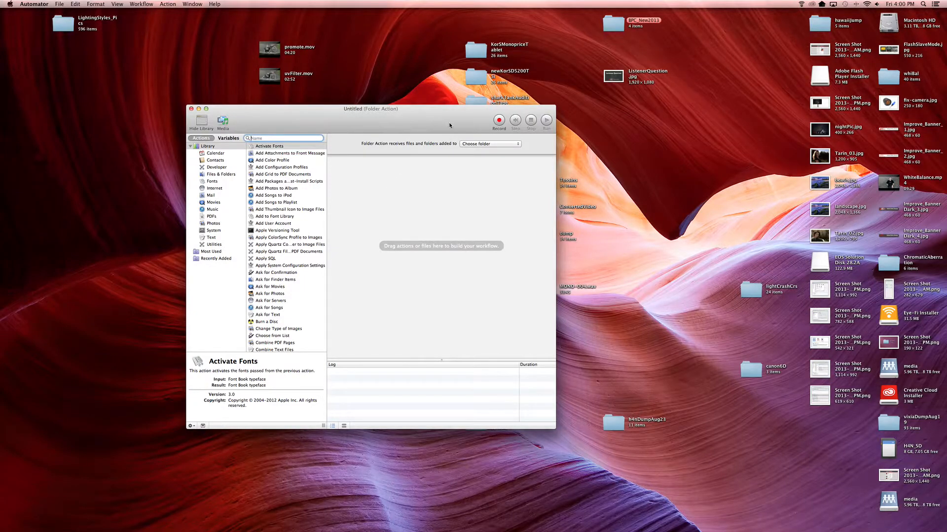
- Set the folder action to receive files and folders added to the canon6D folder on the desktop
left_click_drag(752, 366, 615, 179)
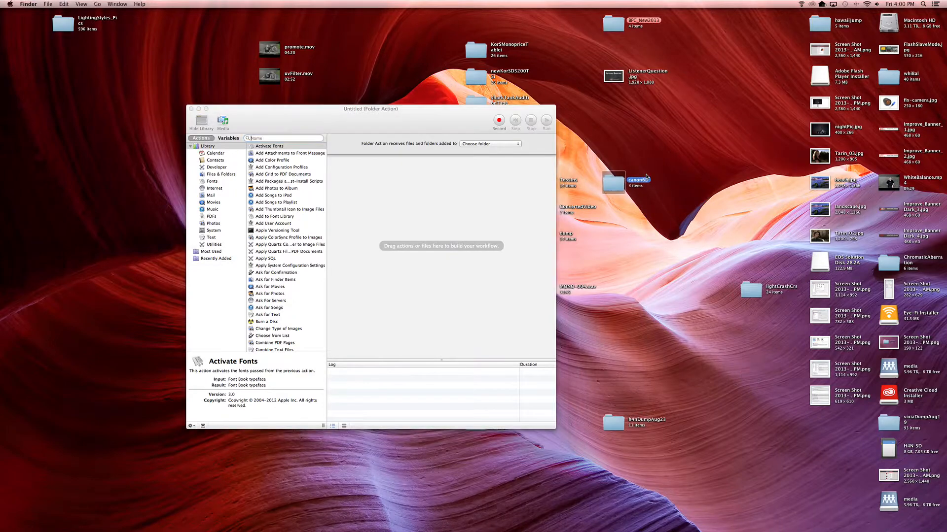
left_click(465, 145)
left_click(468, 155)
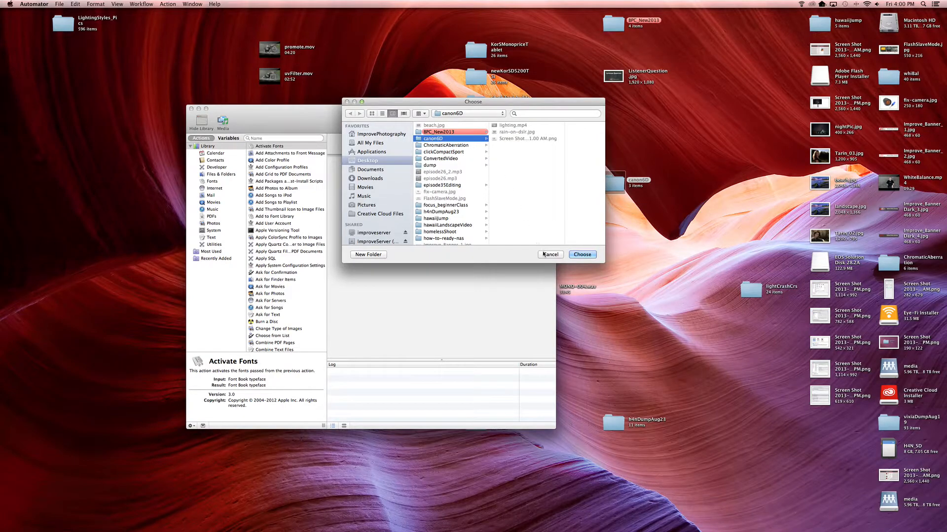
left_click(542, 255)
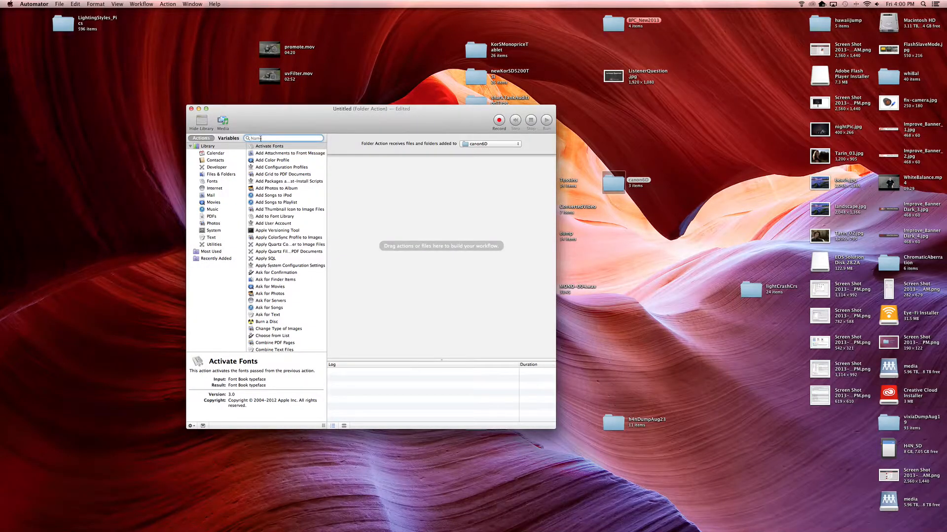
- Find the Get Specified Finder Items action and add it as the first action of the workflow
type("get spec")
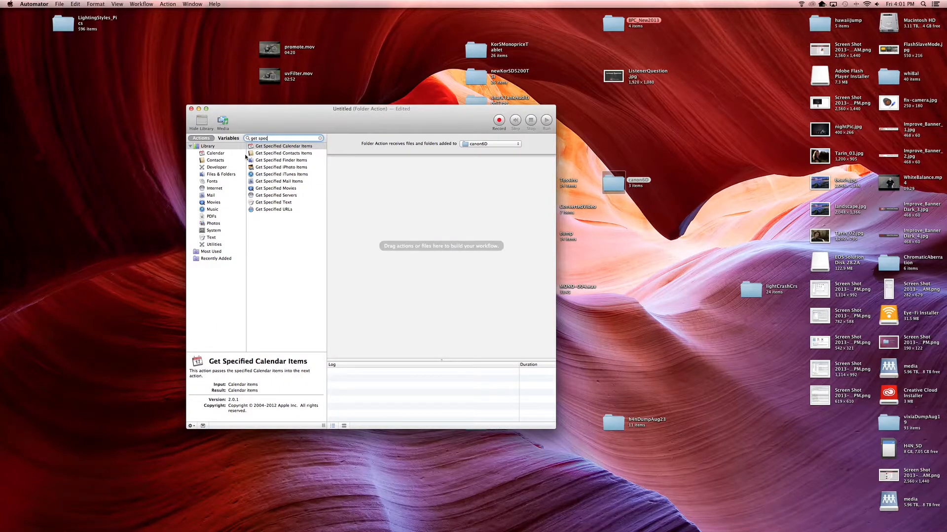
left_click(262, 161)
left_click_drag(262, 161, 364, 188)
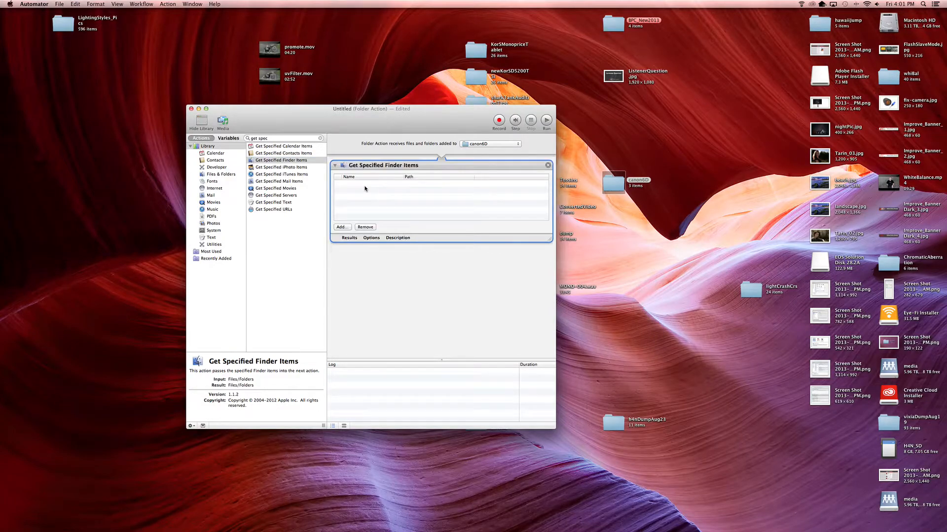
- Add the Get Folder Contents action to the workflow below Get Specified Finder Items
triple_click(275, 139)
type("get folder")
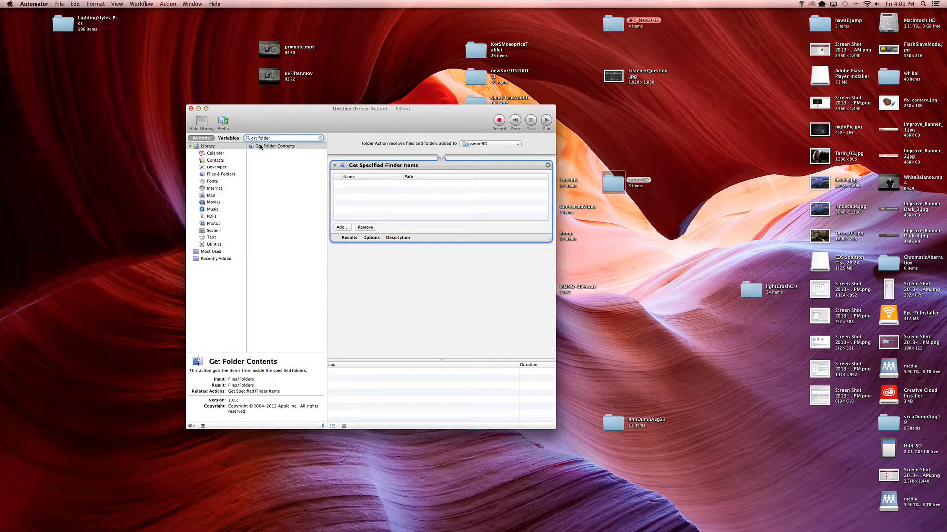
left_click_drag(262, 147, 377, 269)
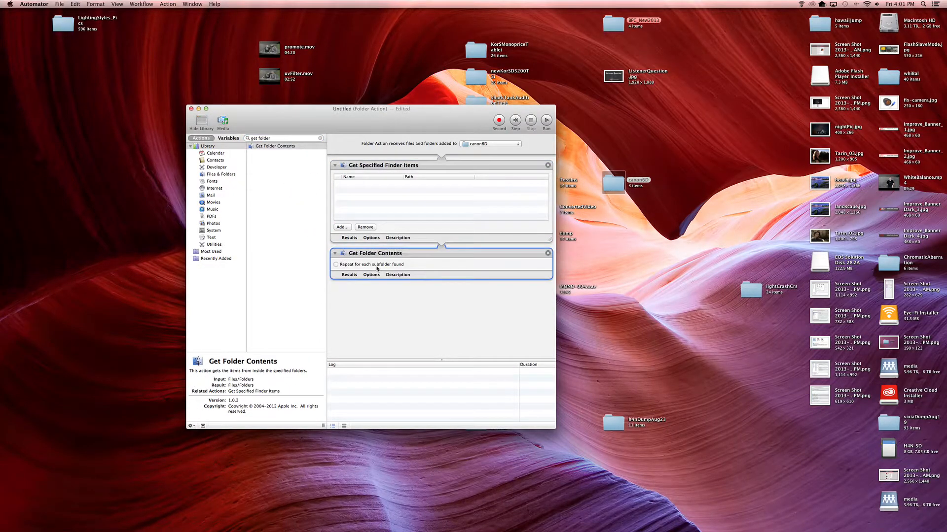
- Add the Import Files into iPhoto action at the end of the workflow
triple_click(276, 138)
type("impor")
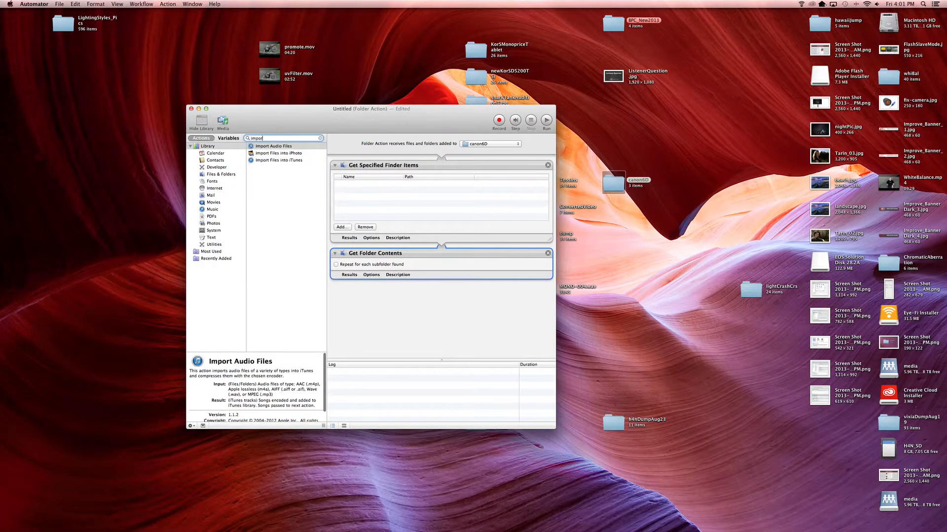
left_click_drag(275, 153, 393, 303)
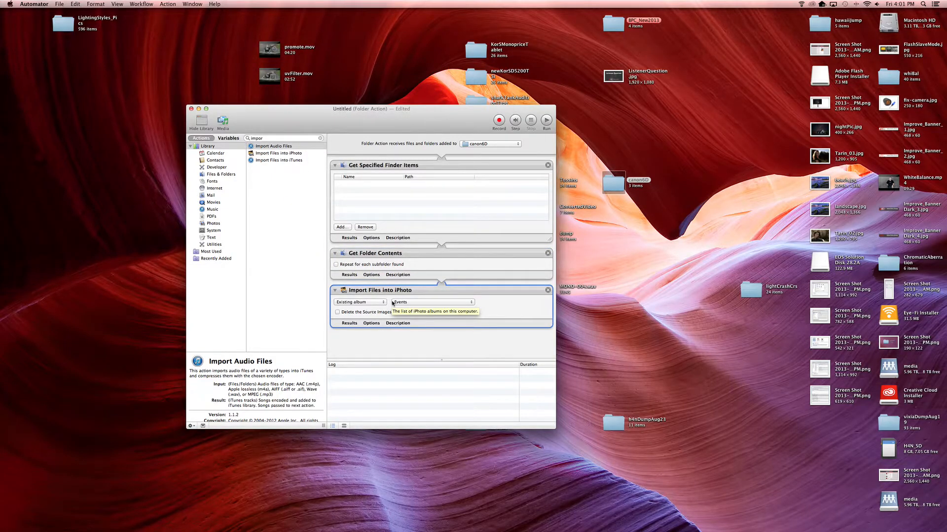
- Add the desktop folder canon6D to the Get Specified Finder Items action
left_click(347, 228)
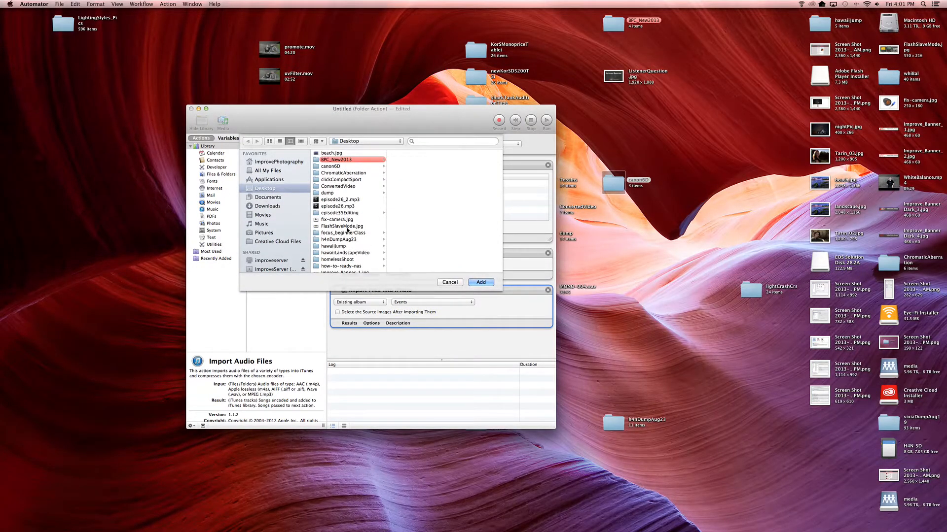
left_click(336, 167)
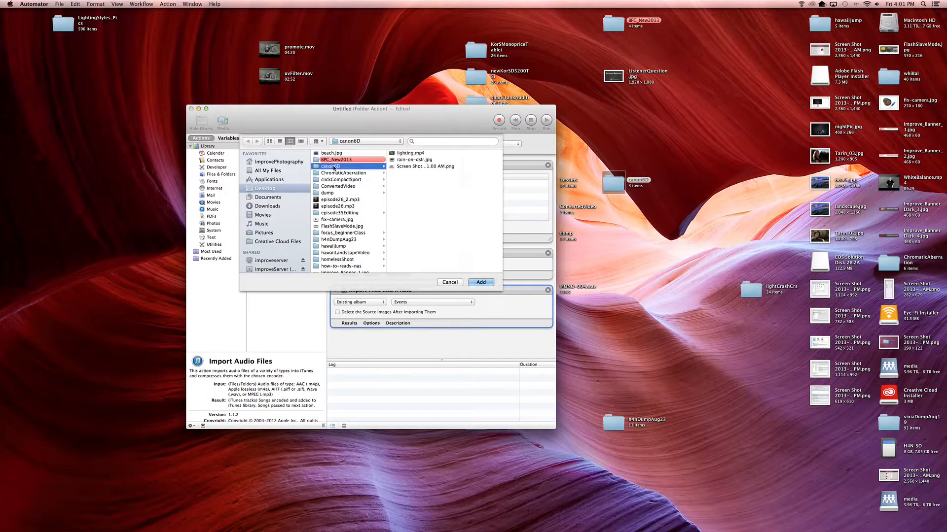
left_click(480, 281)
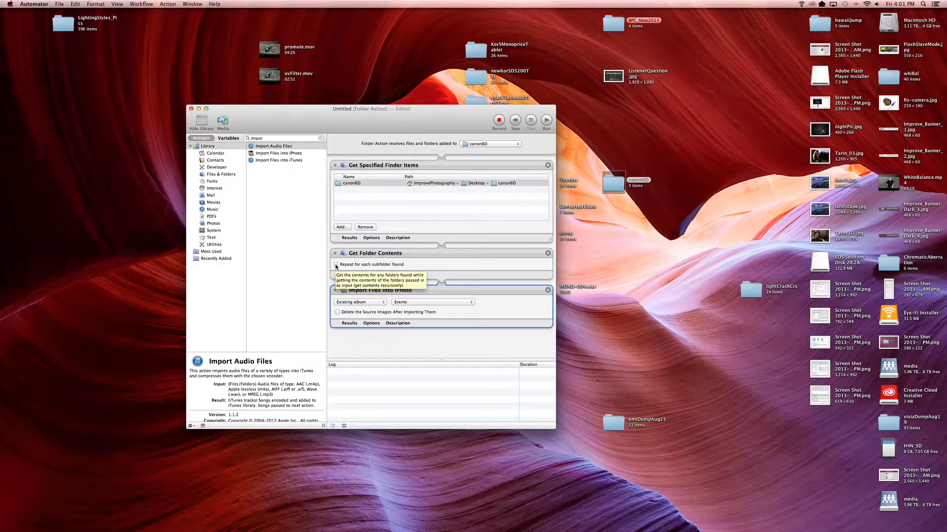
- Set the iPhoto import action to use the existing album Test
left_click(361, 303)
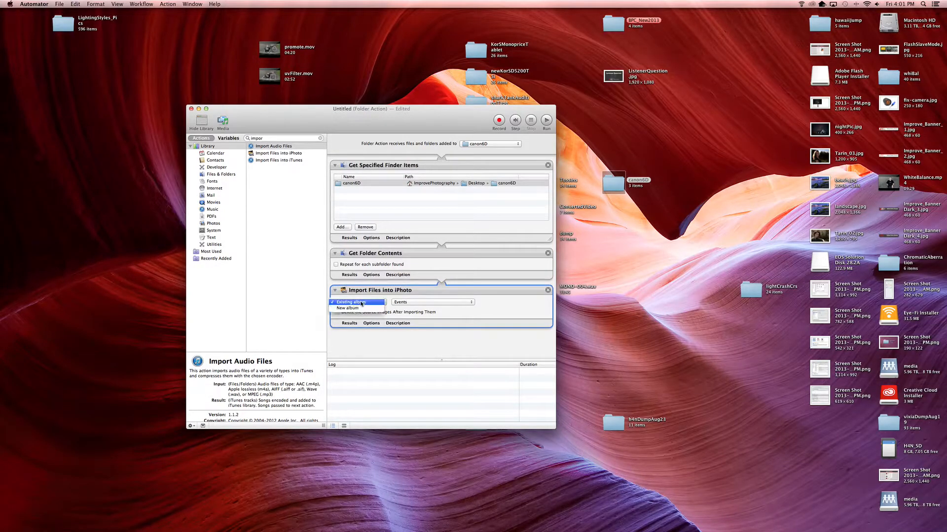
left_click(360, 303)
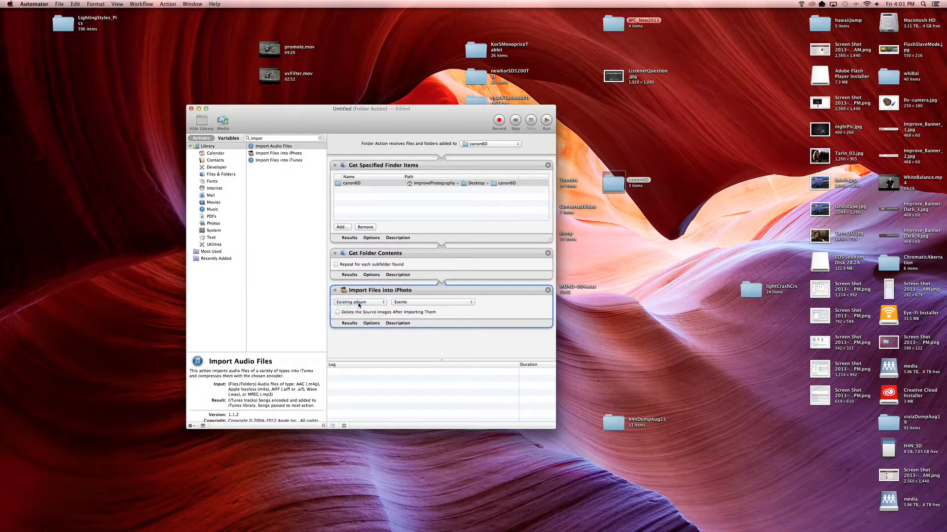
left_click(405, 303)
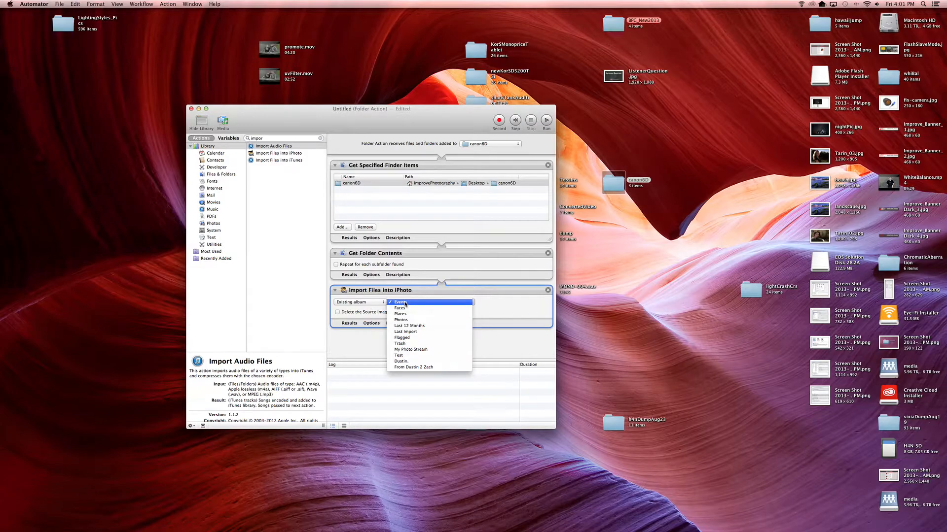
left_click(405, 356)
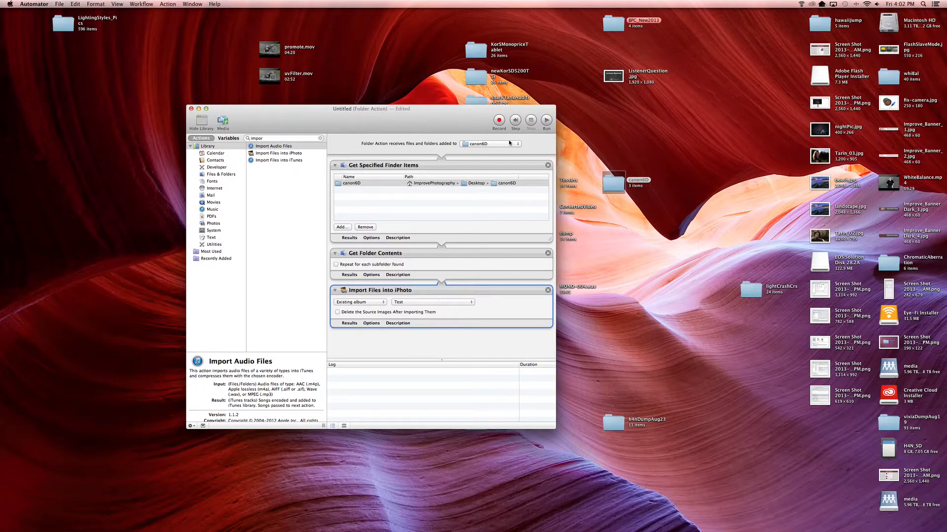
- Run the workflow and check the imported files in iPhoto's Test album
left_click(545, 122)
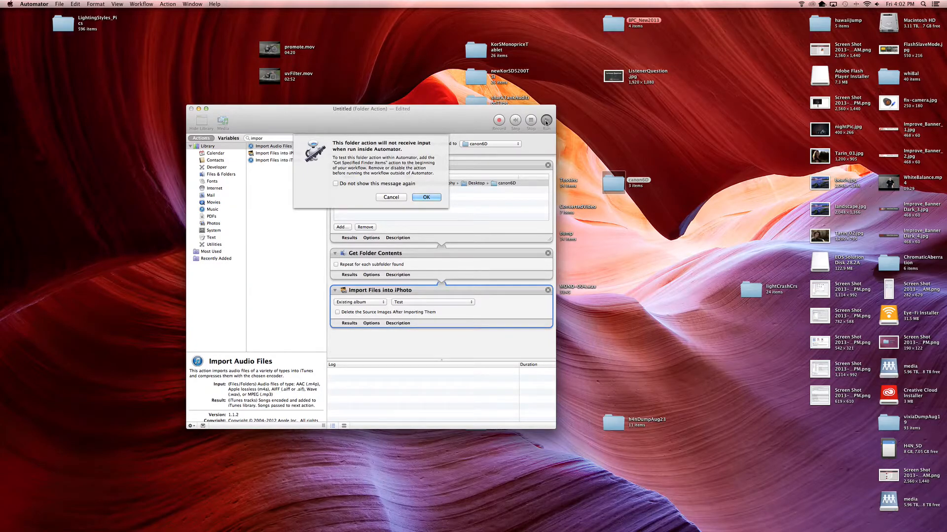
left_click(427, 198)
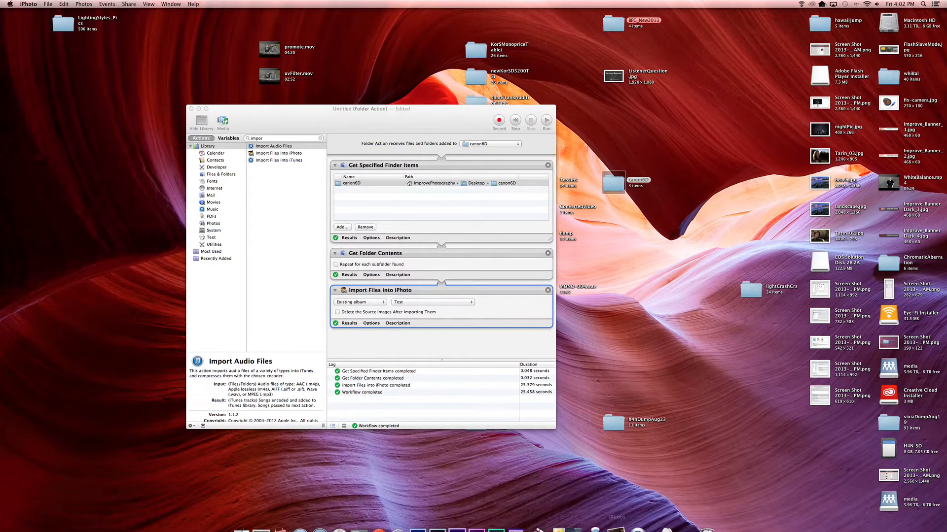
left_click(619, 527)
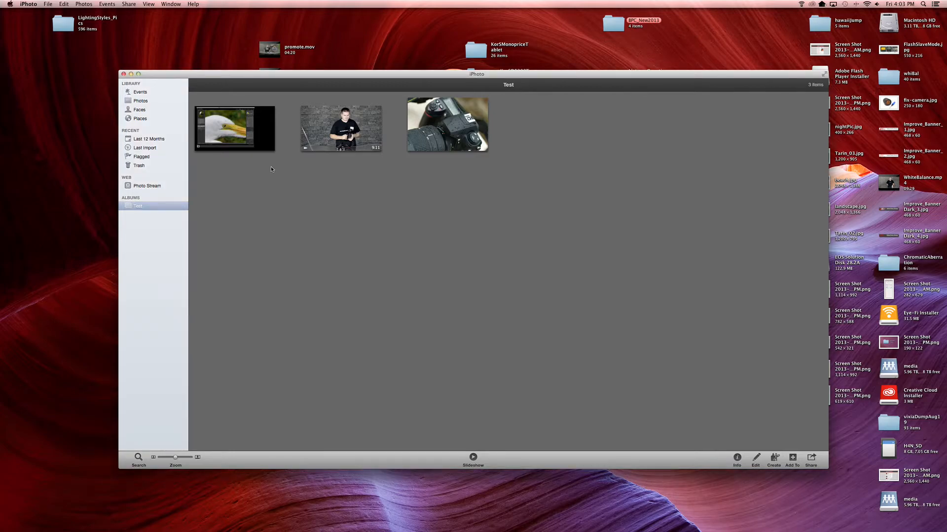
left_click(123, 74)
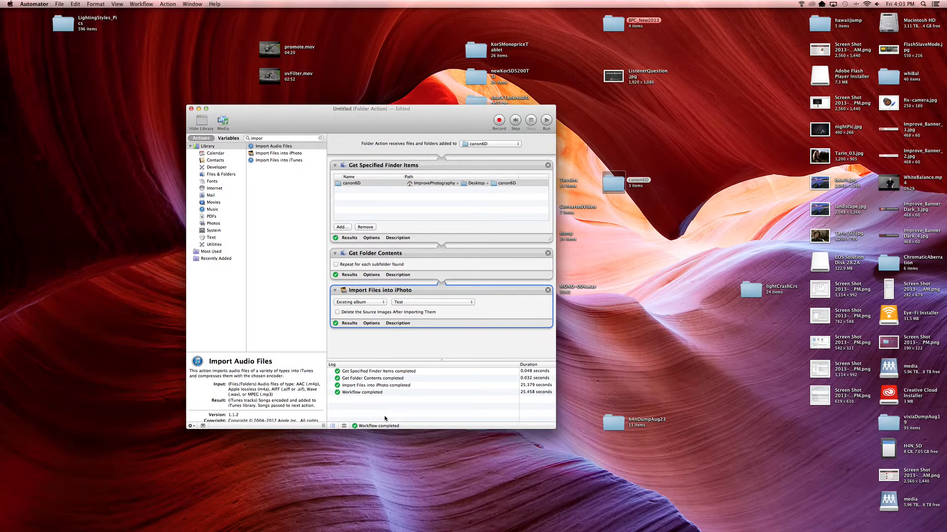
- Switch to EOS Utility
mouse_move(493, 523)
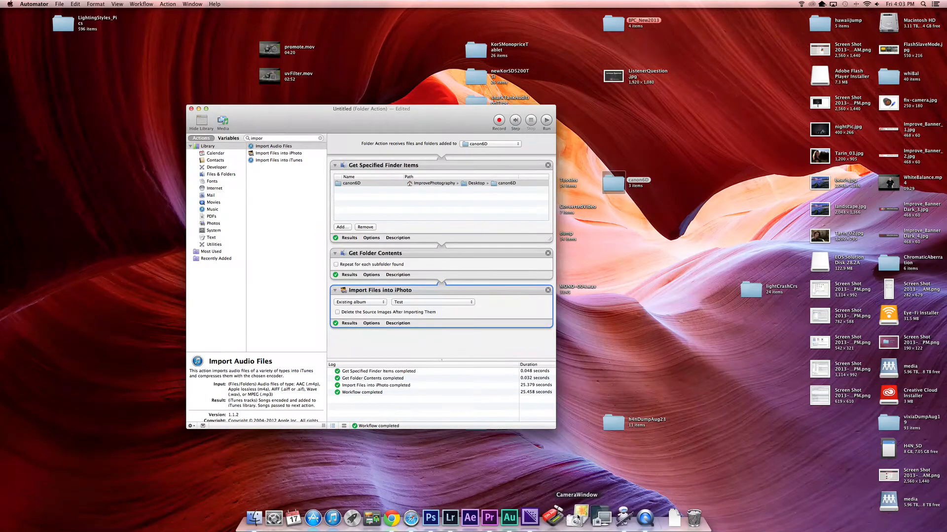
left_click(596, 516)
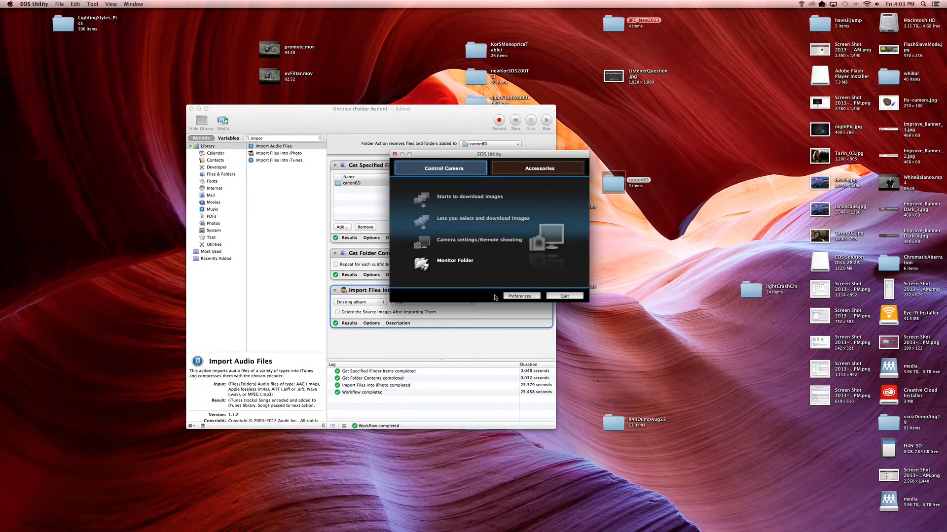